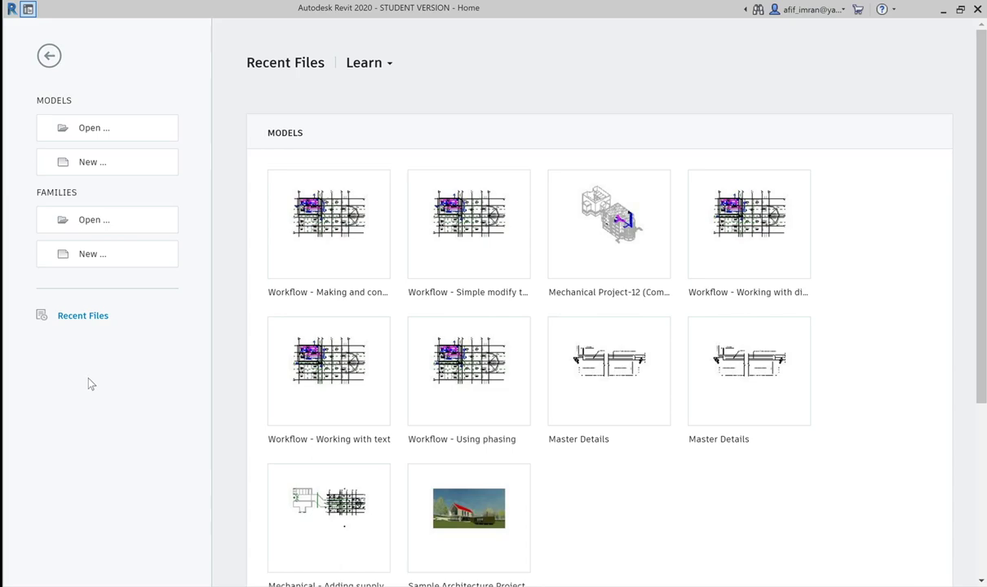
# Step: Start a new project from the US Metric Mechanical-Default_Metric.rte template
pyautogui.click(94, 164)
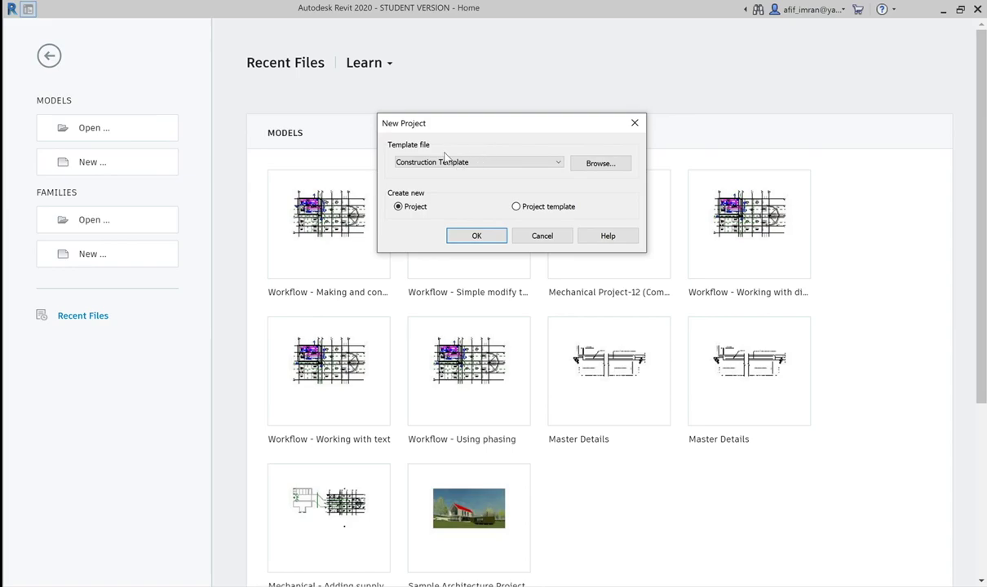
pyautogui.click(583, 165)
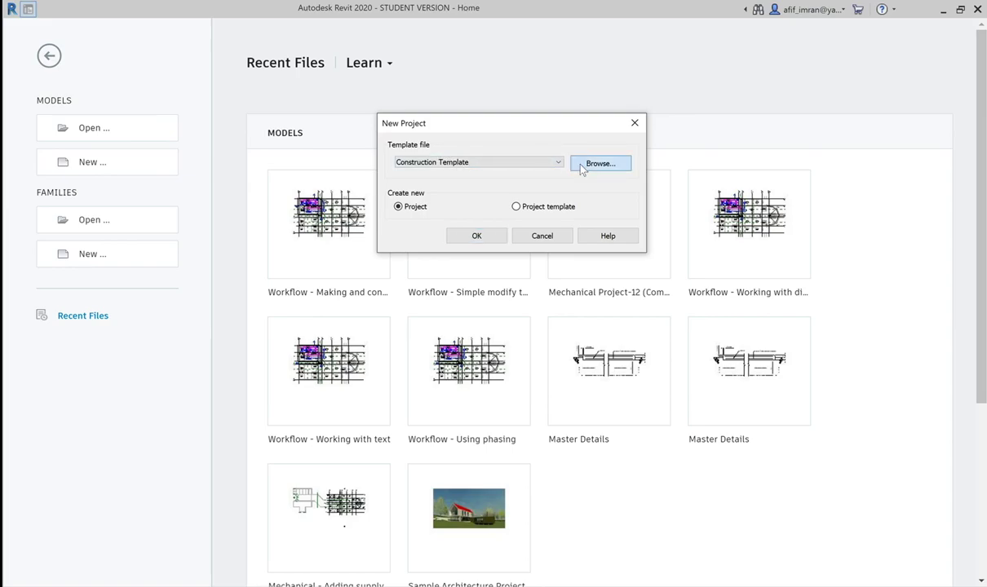
pyautogui.click(466, 161)
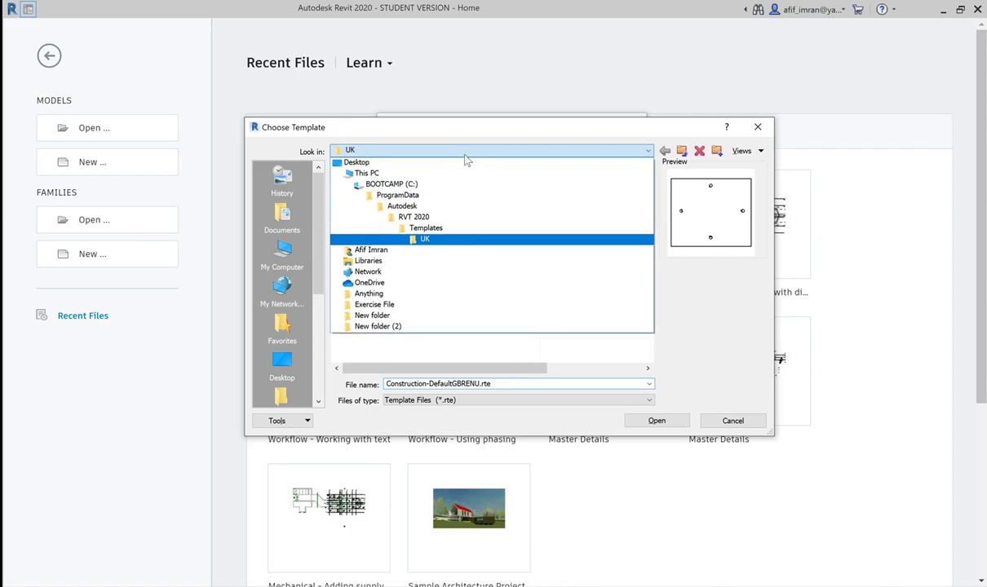
pyautogui.click(451, 229)
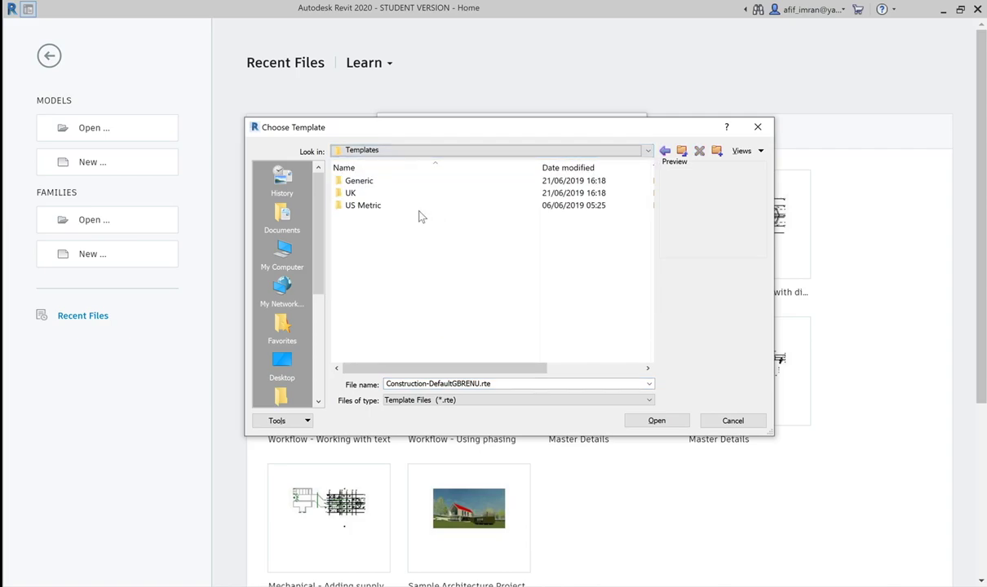
pyautogui.doubleClick(418, 206)
pyautogui.click(418, 241)
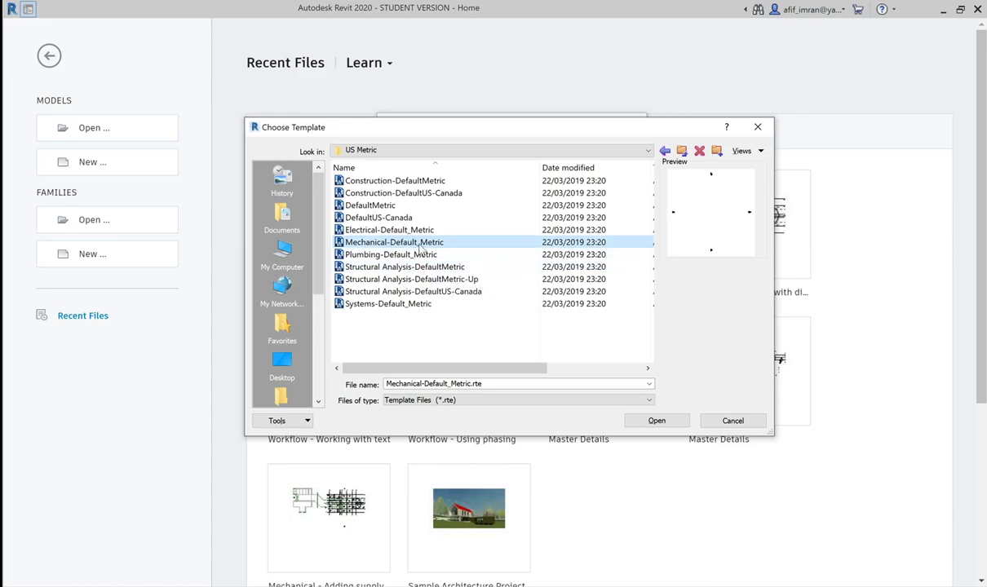
pyautogui.doubleClick(419, 246)
pyautogui.click(452, 236)
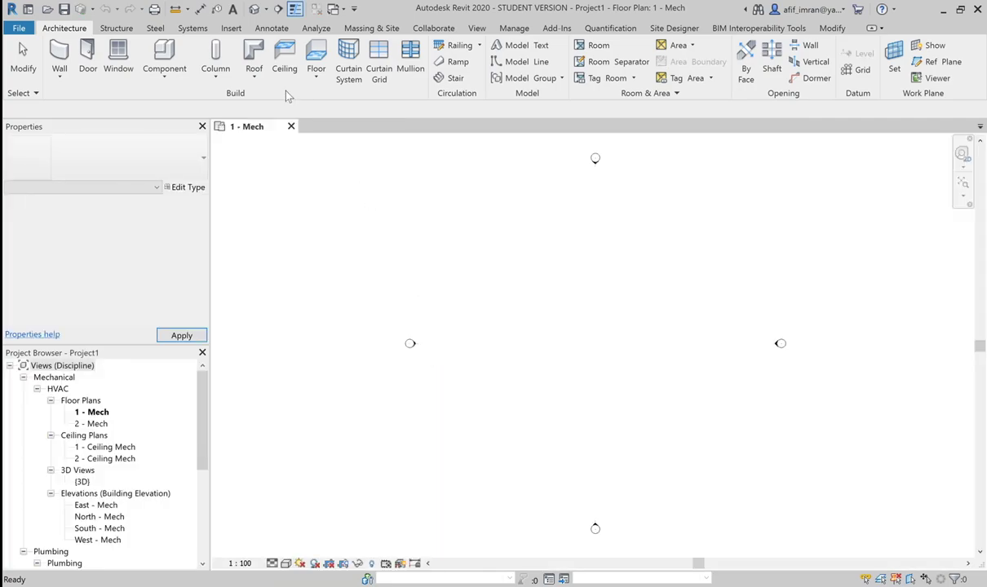
# Step: Pin the expanded Fabrication tools panel on the Systems tab so it stays visible
pyautogui.click(195, 29)
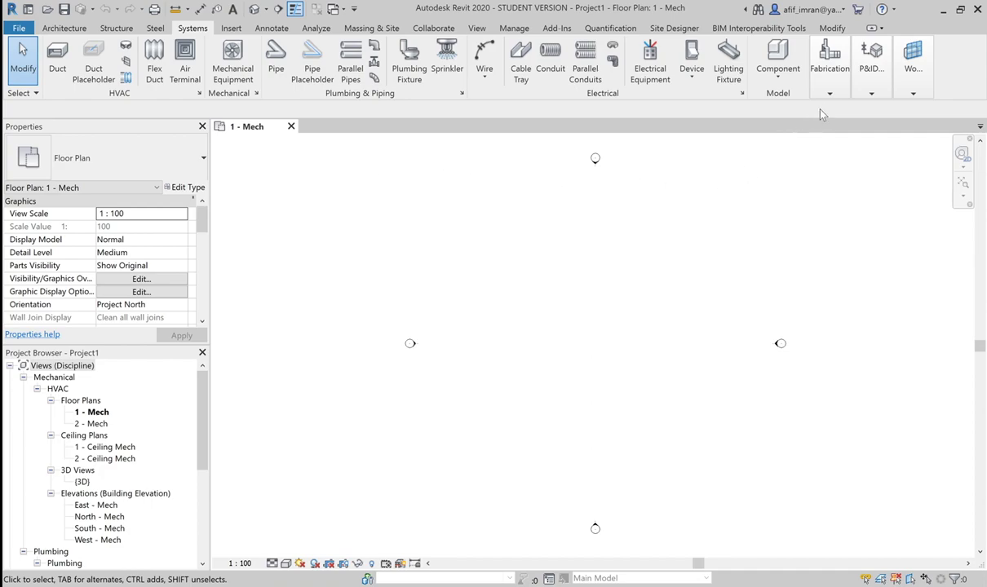
pyautogui.click(842, 88)
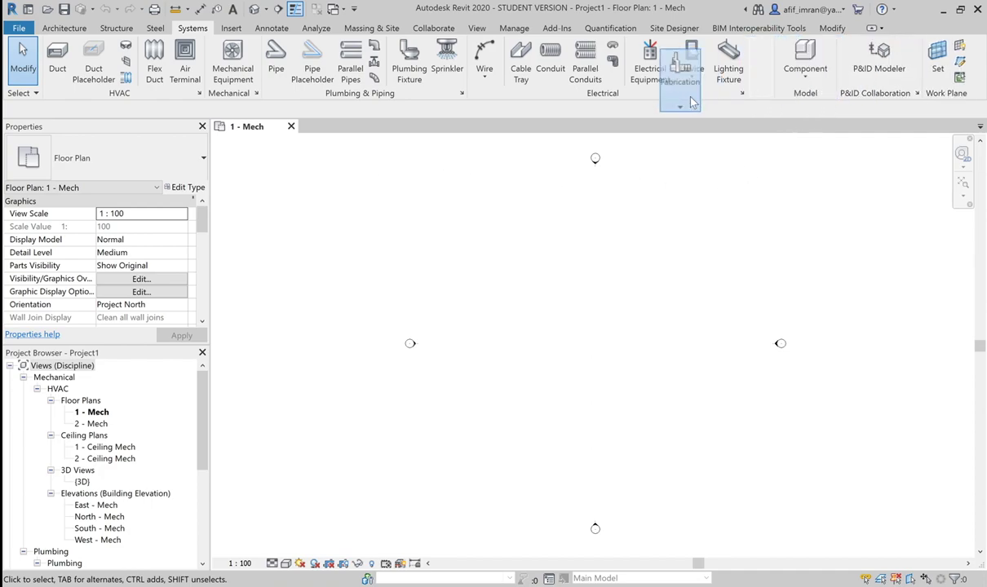
pyautogui.moveTo(780, 90); pyautogui.dragTo(536, 95)
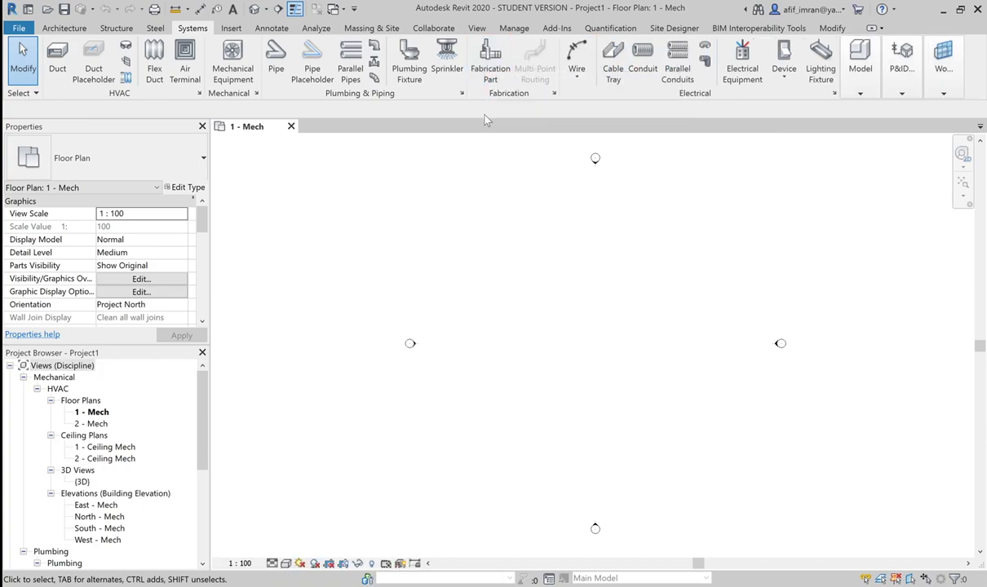
# Step: Open the empty MEP Fabrication Parts palette, cancel placement, and switch to File Explorer
pyautogui.click(489, 61)
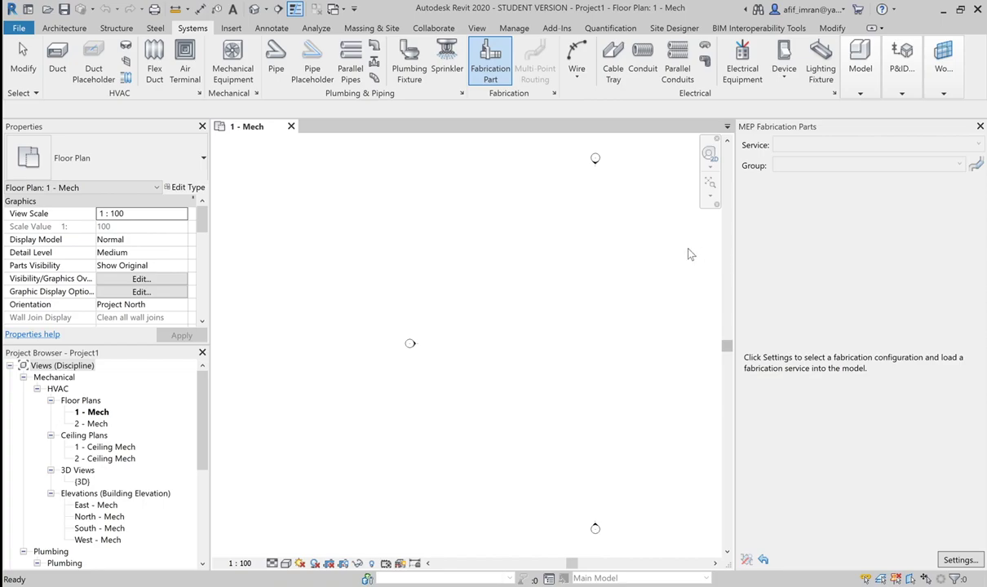
pyautogui.press('Escape')
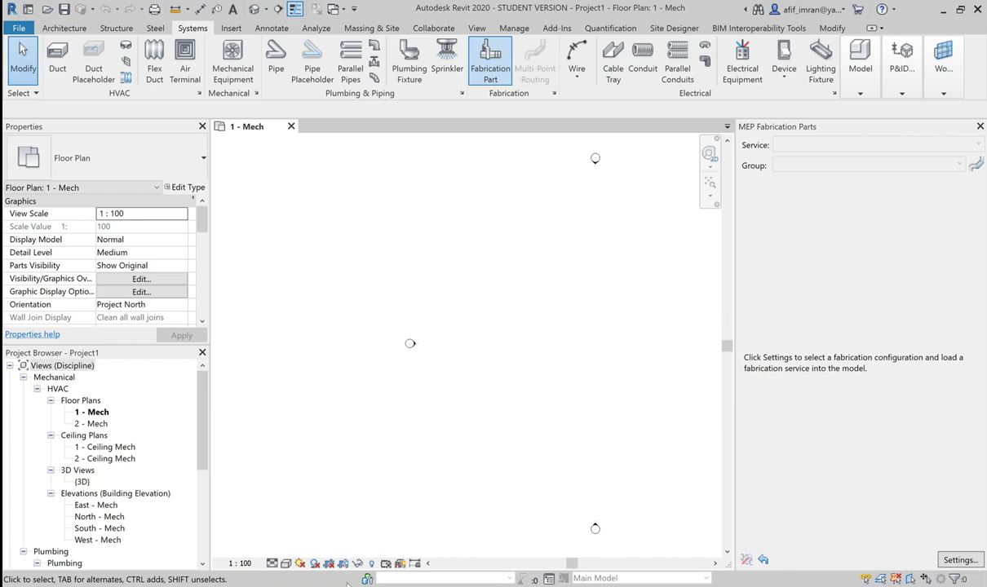
pyautogui.hotkey('alt', 'Tab')
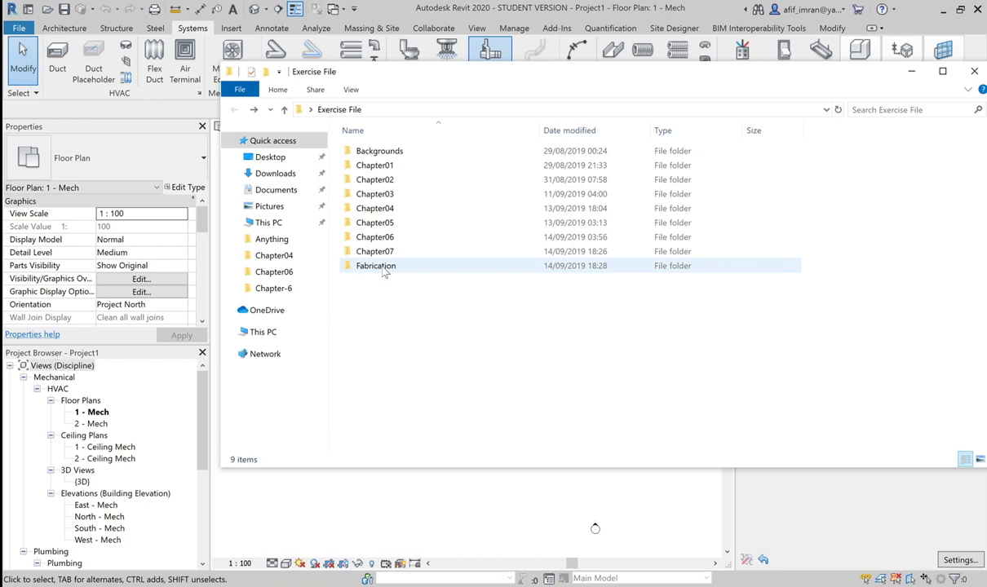
pyautogui.moveTo(376, 266)
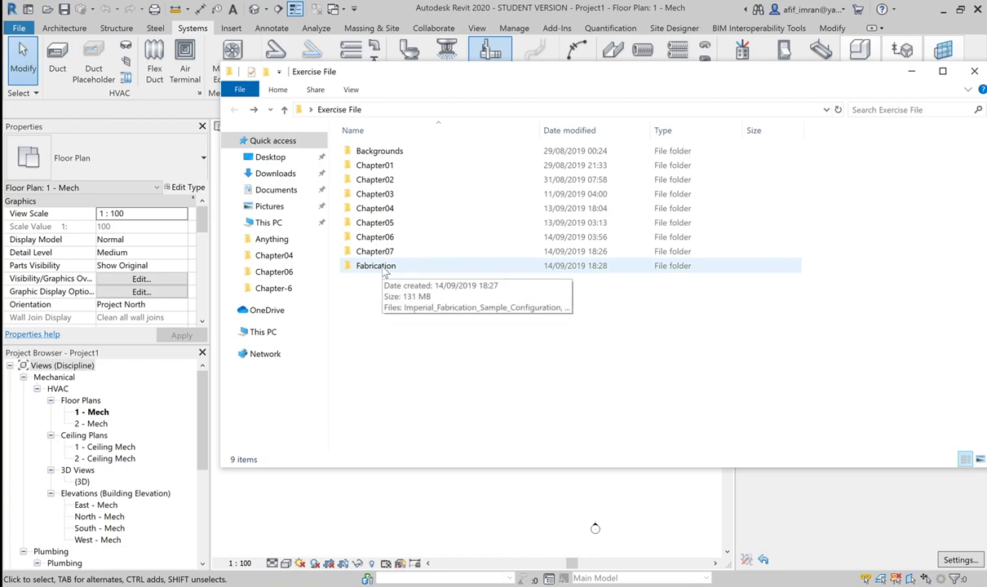
# Step: Run Metric_Revit_MEP_Fabrication_Sample_Configuration_2020 from the Fabrication folder
pyautogui.doubleClick(377, 266)
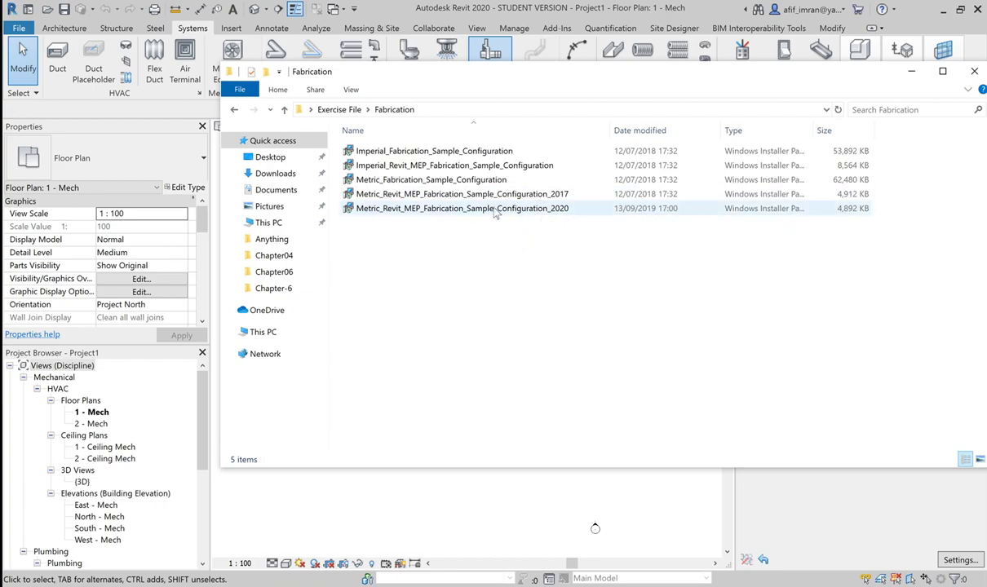
pyautogui.moveTo(462, 209)
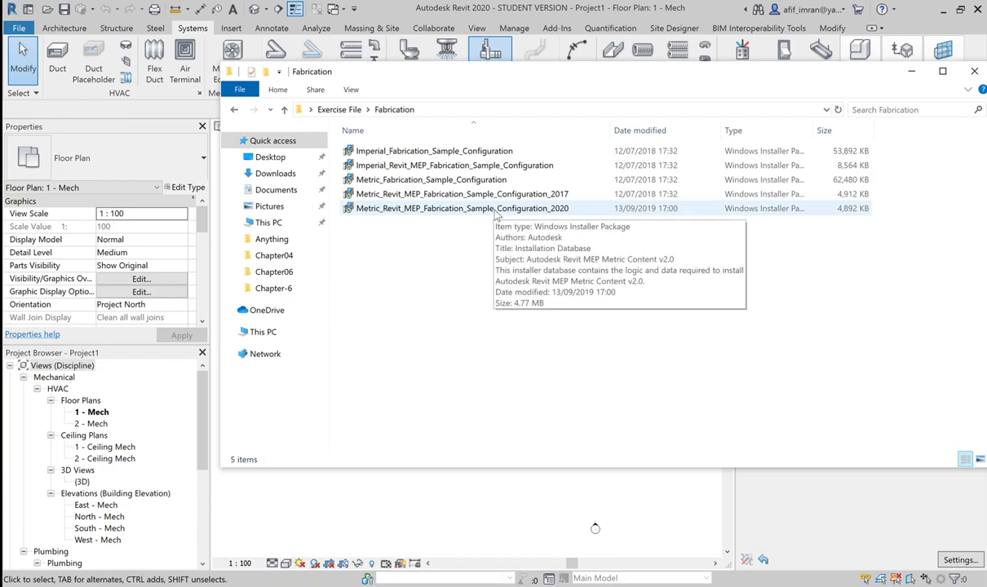
pyautogui.click(496, 211)
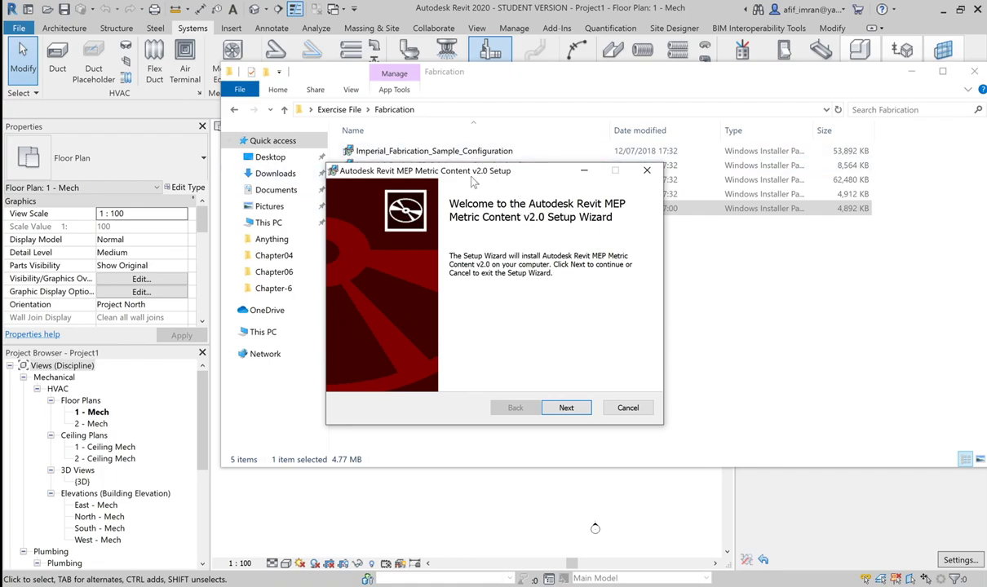
# Step: Accept the licence and install Revit MEP Metric Content v2.0 to the default folder, then finish
pyautogui.click(567, 409)
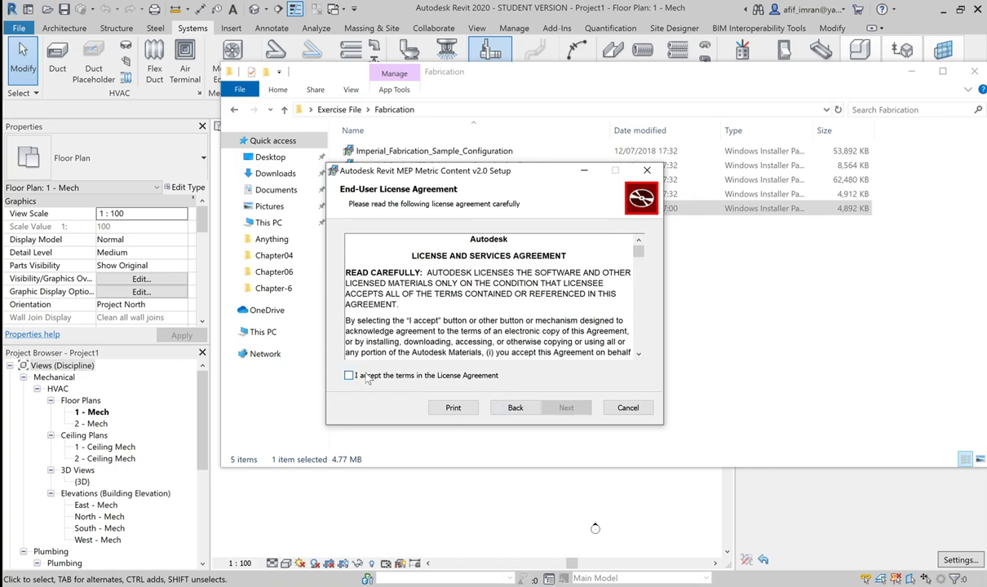
pyautogui.click(349, 375)
pyautogui.click(567, 408)
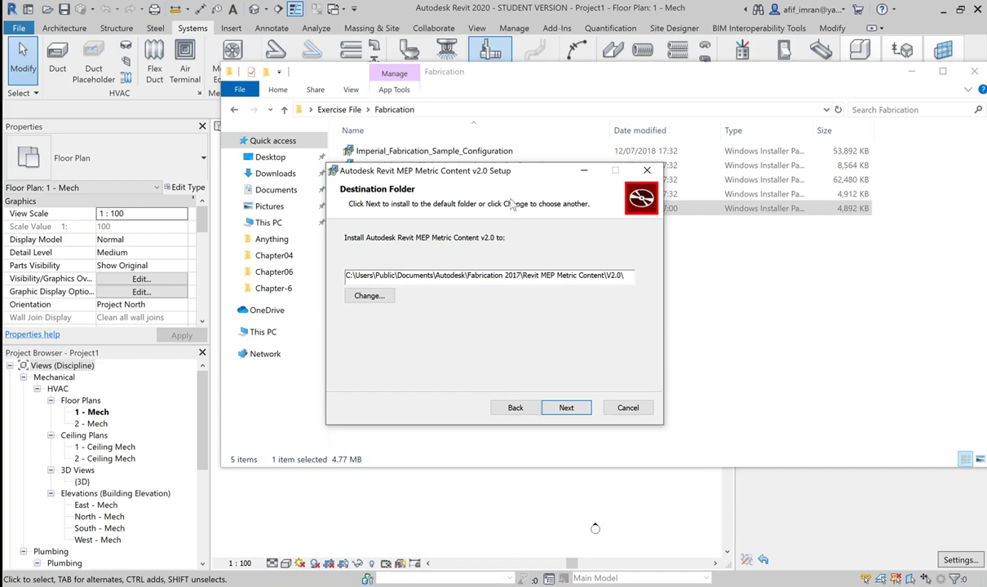
pyautogui.moveTo(528, 179); pyautogui.dragTo(537, 169)
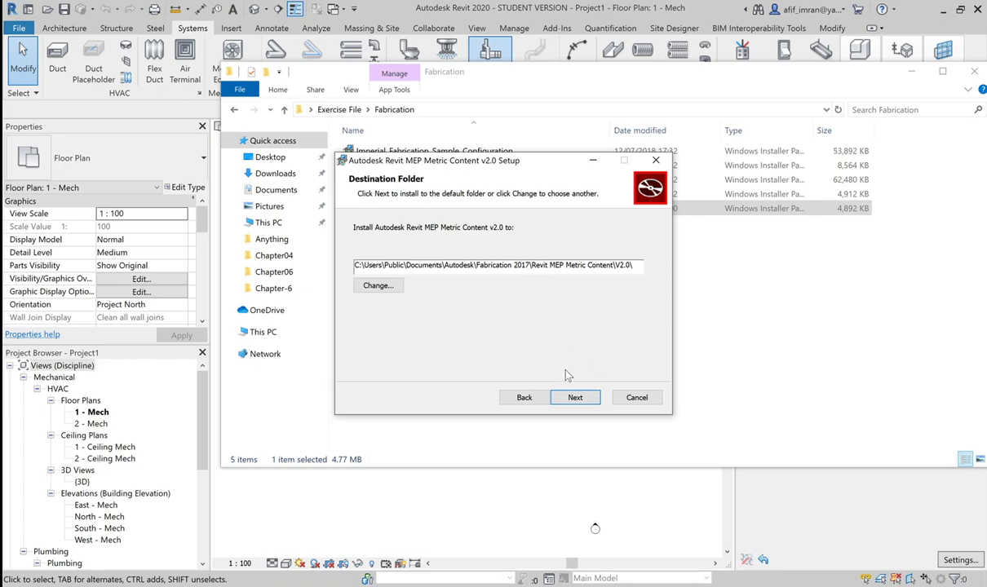
pyautogui.click(577, 400)
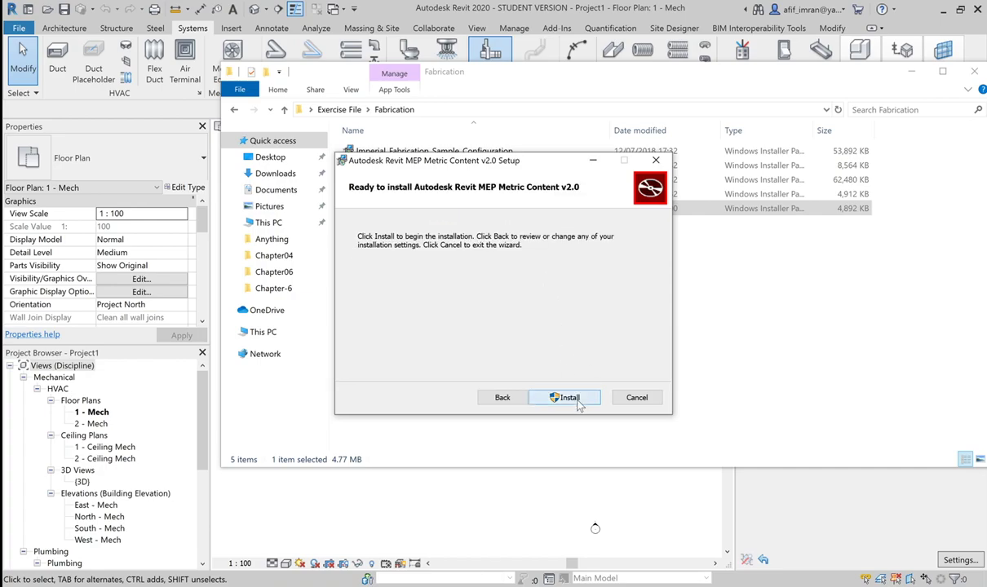
pyautogui.click(577, 402)
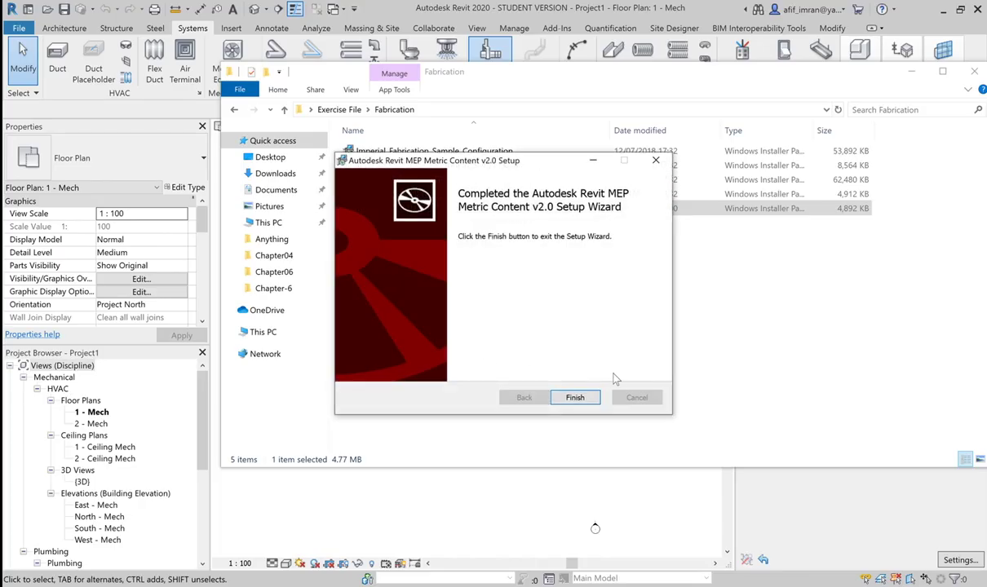
pyautogui.click(575, 398)
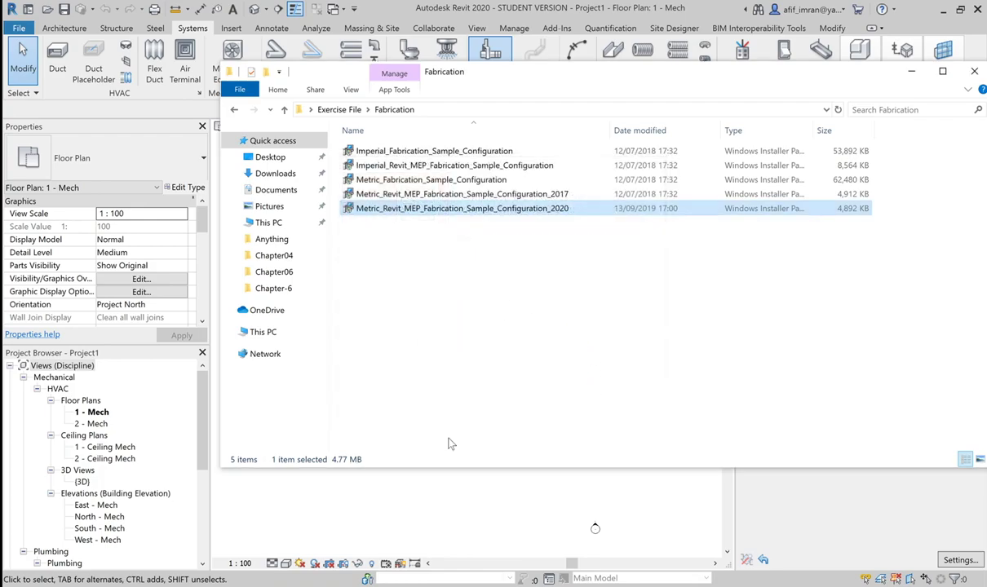
# Step: Check the Metric_Fabrication_Sample_Configuration installer details, then return to the Revit project
pyautogui.click(436, 181)
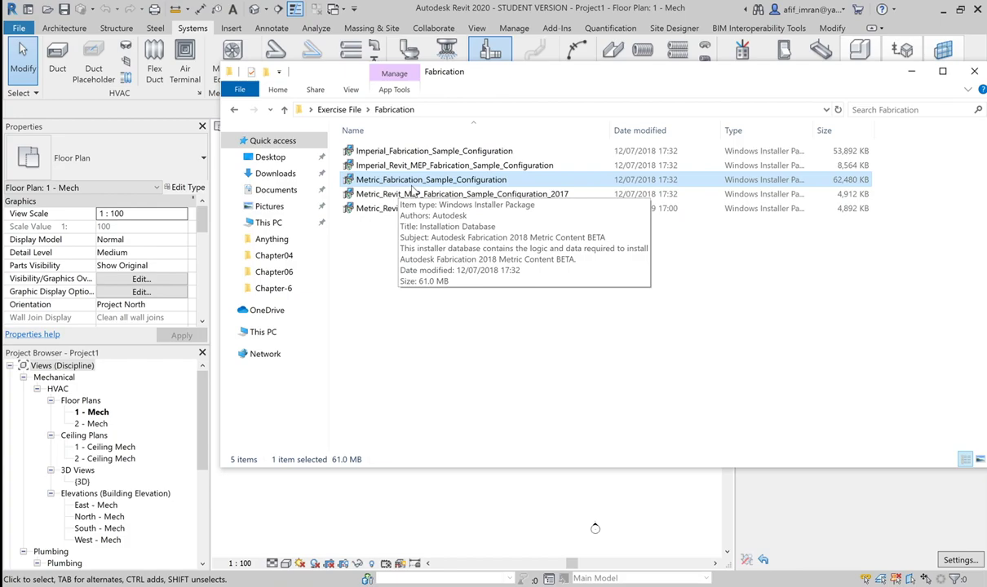
pyautogui.click(450, 483)
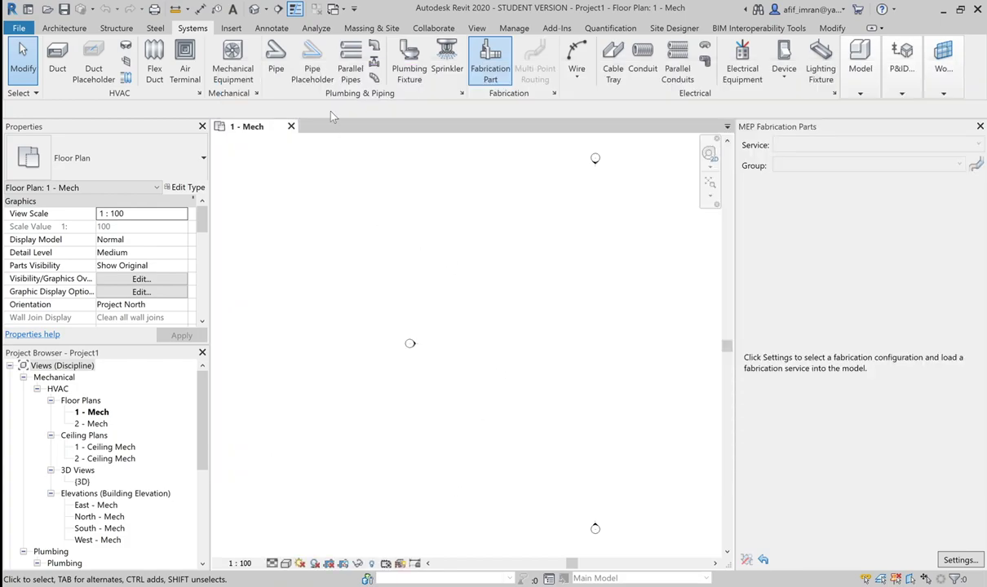
# Step: In Fabrication Settings, choose the Revit MEP Metric Content V2.2 configuration
pyautogui.click(487, 69)
pyautogui.click(490, 65)
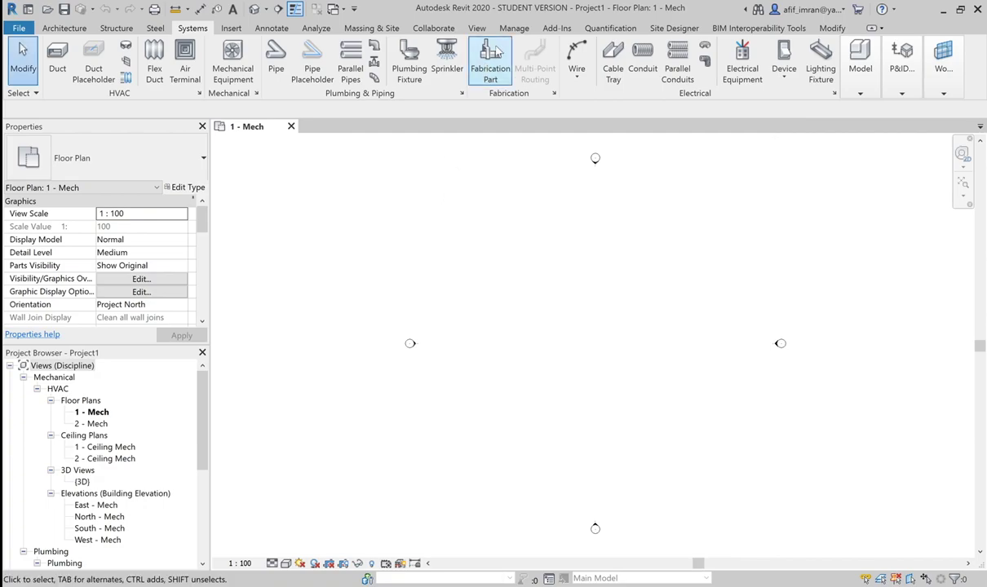
pyautogui.click(553, 95)
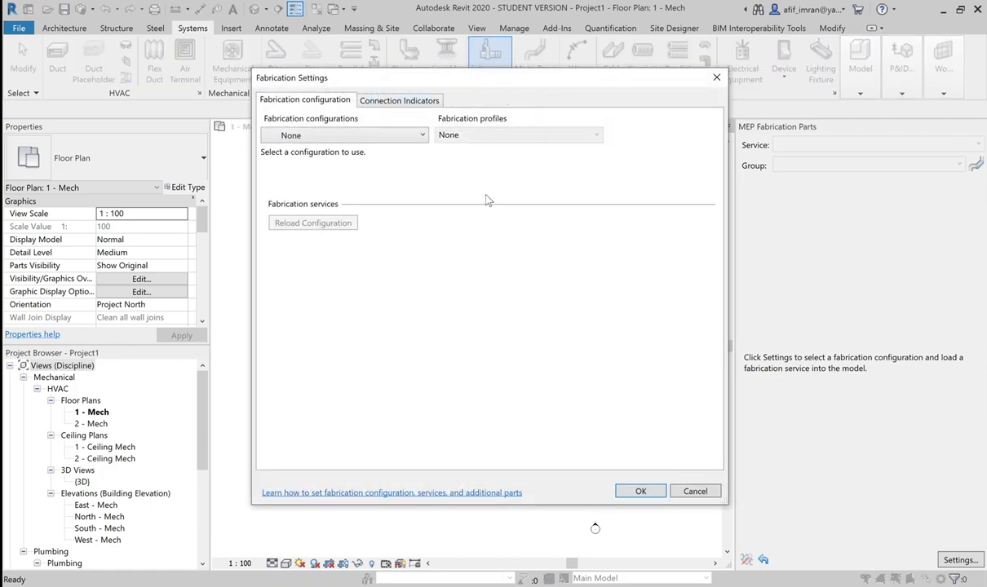
pyautogui.click(419, 136)
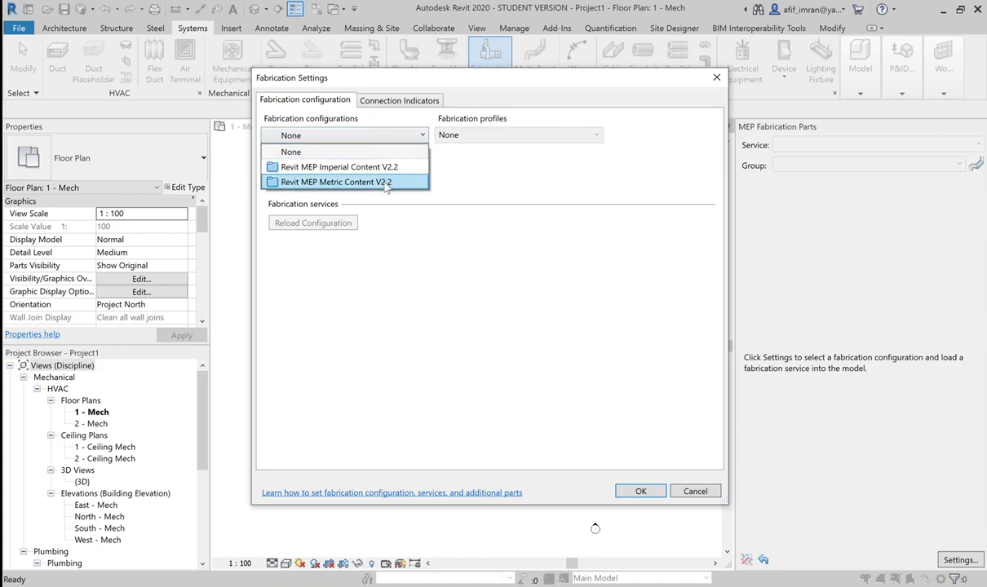
pyautogui.click(387, 183)
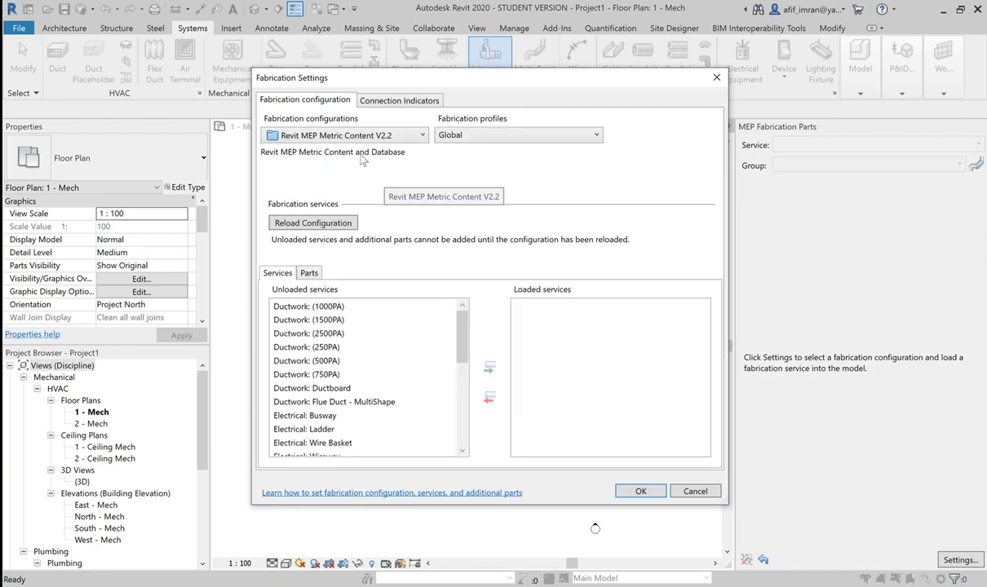
# Step: Select all unloaded services, starting from Piping: No Hub
pyautogui.scroll(-5, 363, 325)
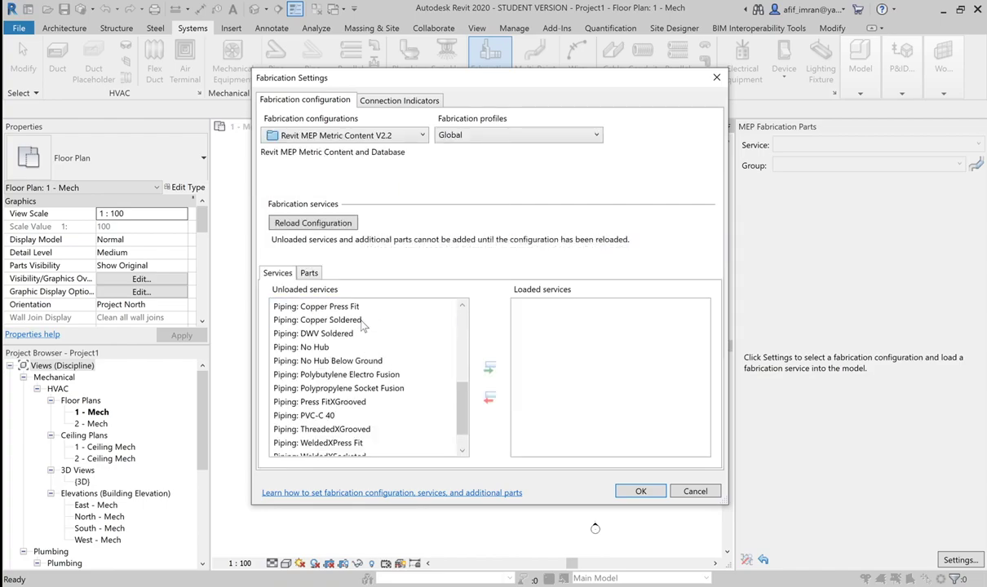
pyautogui.scroll(-1, 363, 325)
pyautogui.scroll(6, 363, 325)
pyautogui.scroll(-5, 363, 325)
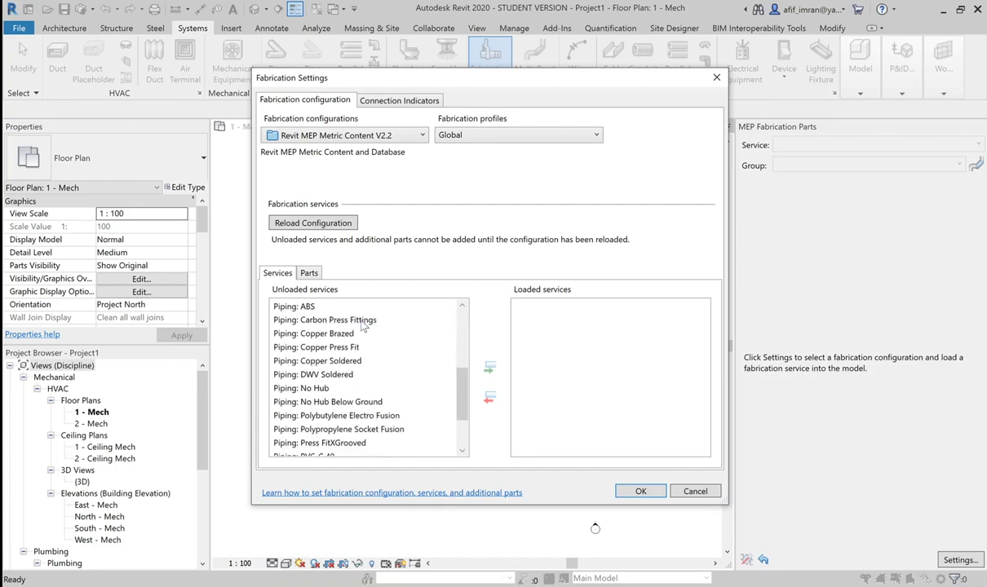
pyautogui.scroll(-2, 363, 326)
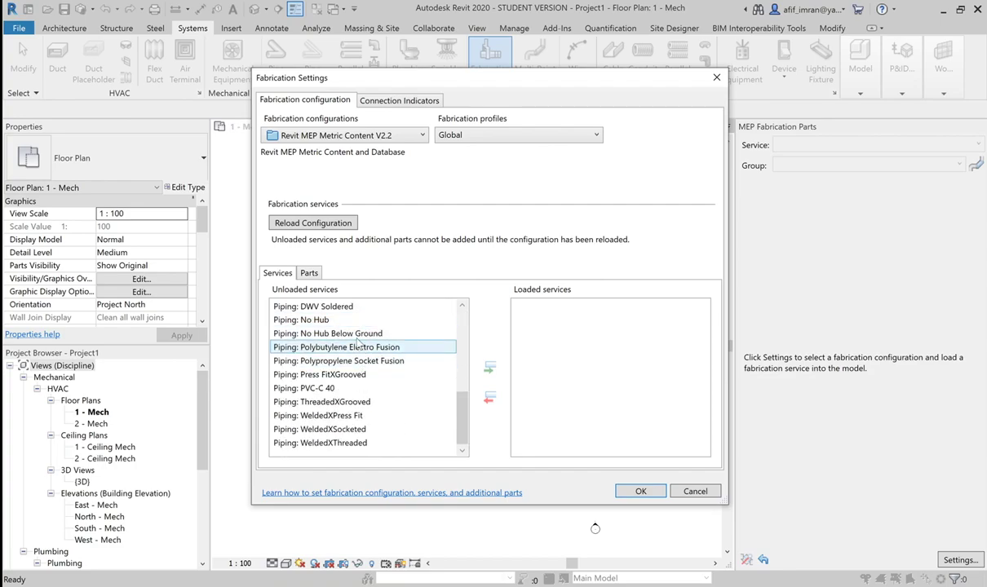
pyautogui.scroll(7, 363, 367)
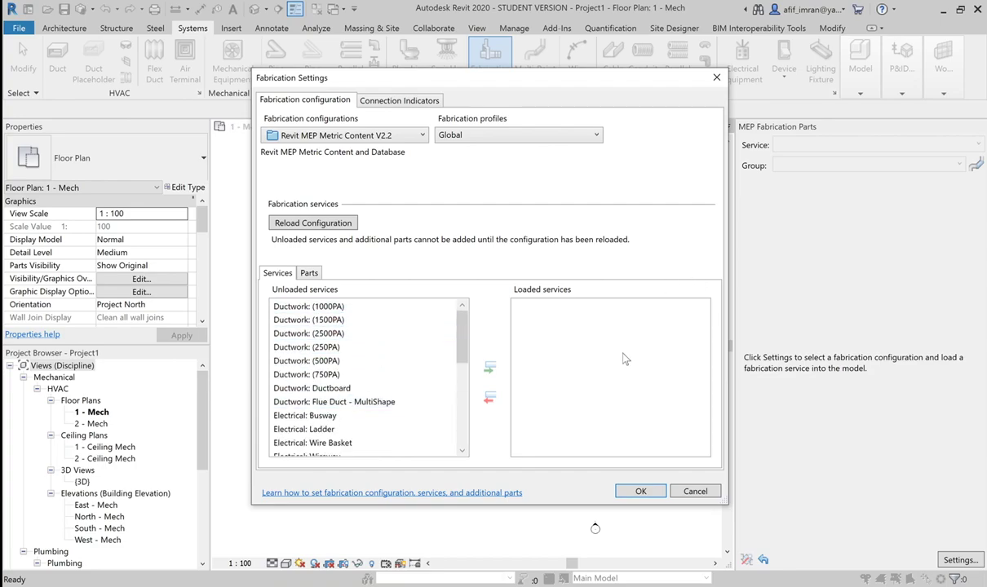
pyautogui.scroll(-5, 420, 314)
pyautogui.scroll(-1, 412, 322)
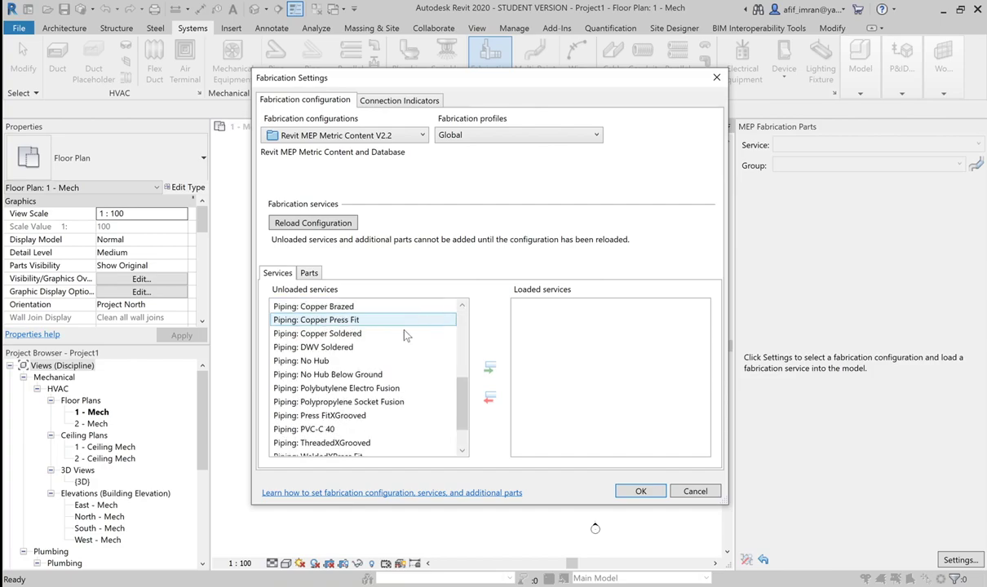
pyautogui.click(373, 362)
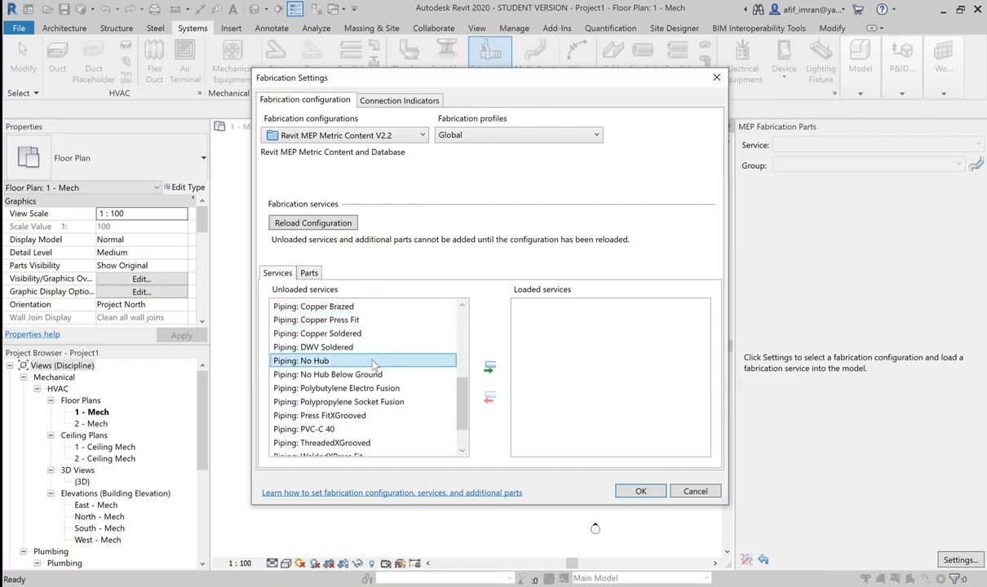
pyautogui.hotkey('ctrl', 'a')
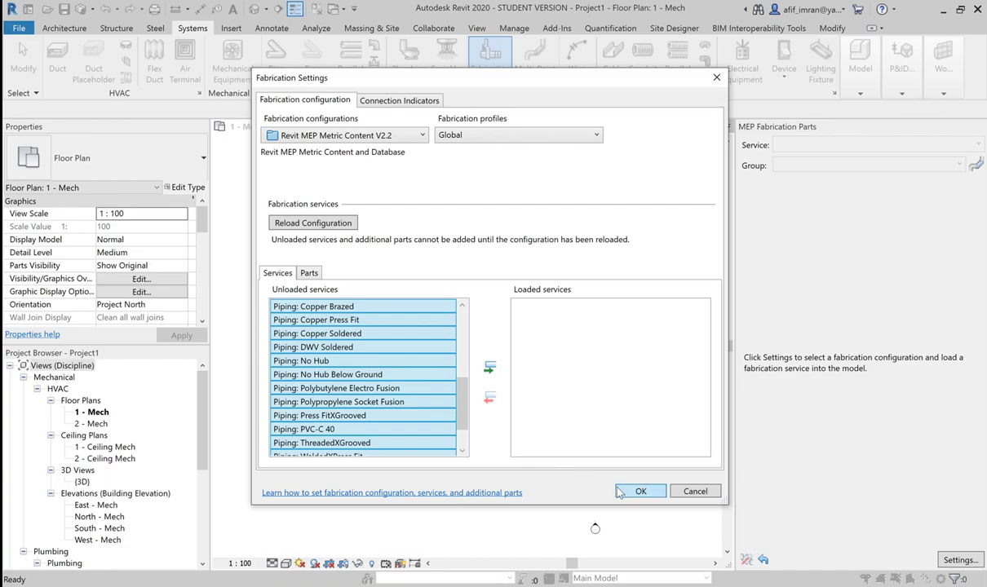
# Step: Move all selected metric services to Loaded and apply the fabrication settings with OK
pyautogui.click(309, 273)
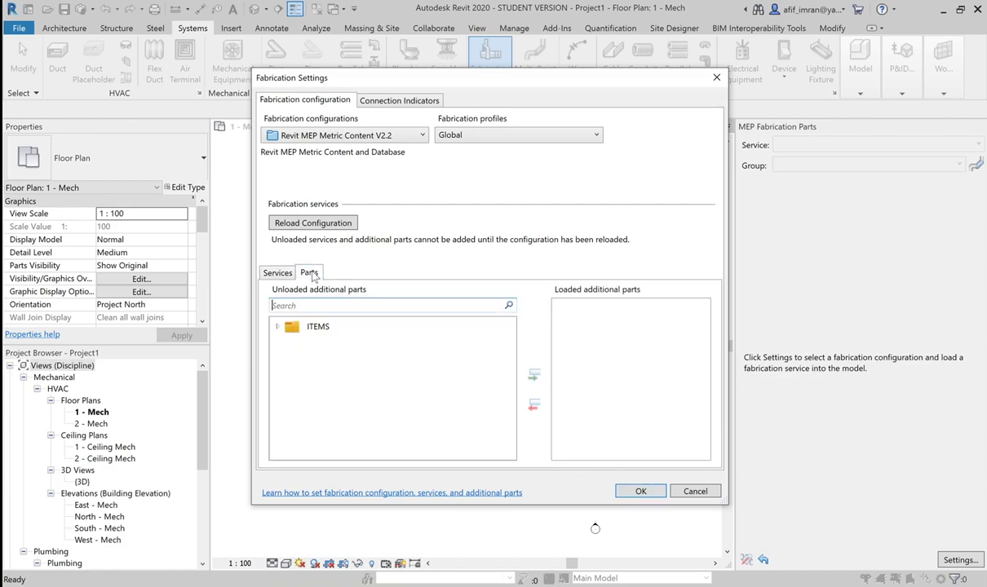
pyautogui.doubleClick(295, 328)
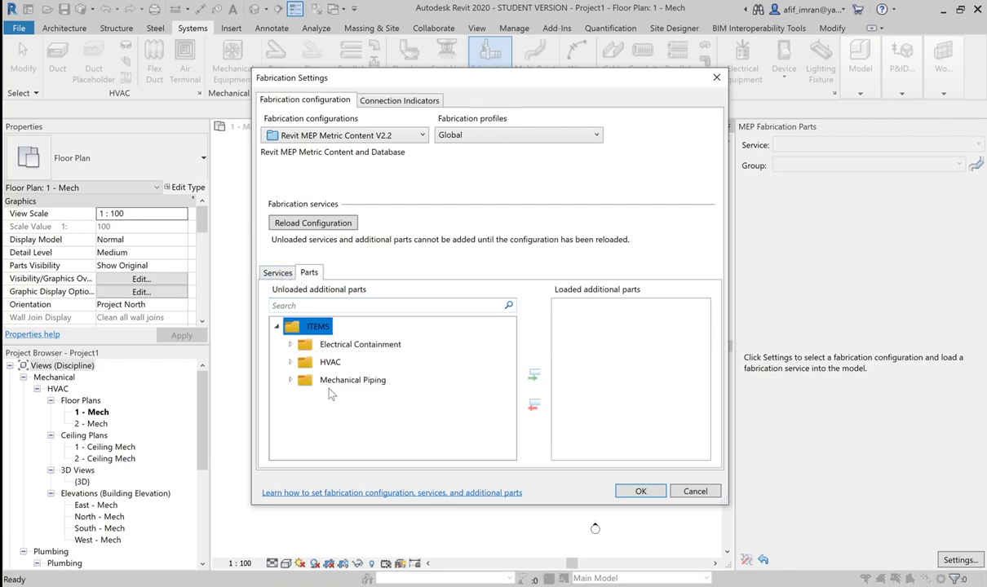
pyautogui.click(278, 274)
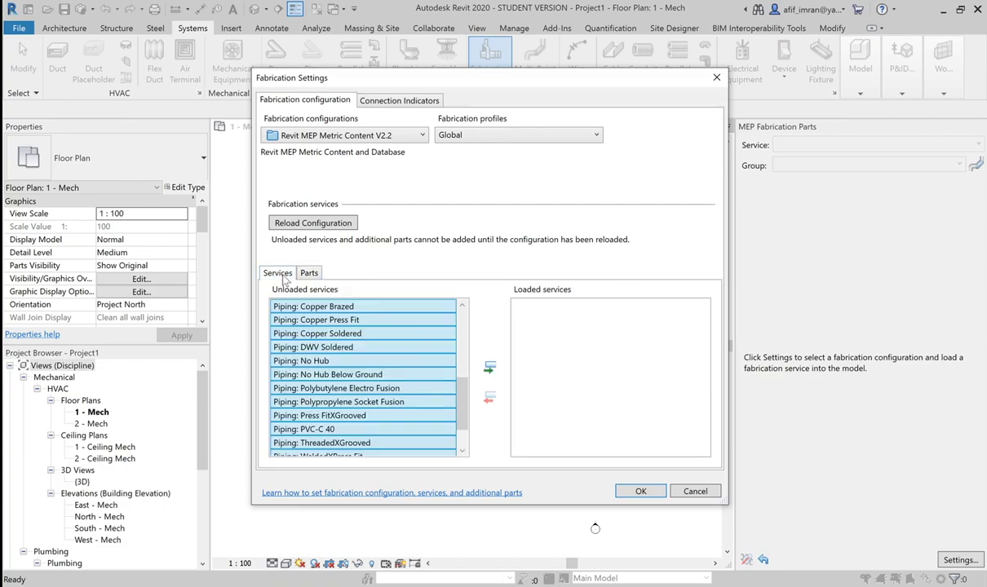
pyautogui.click(490, 368)
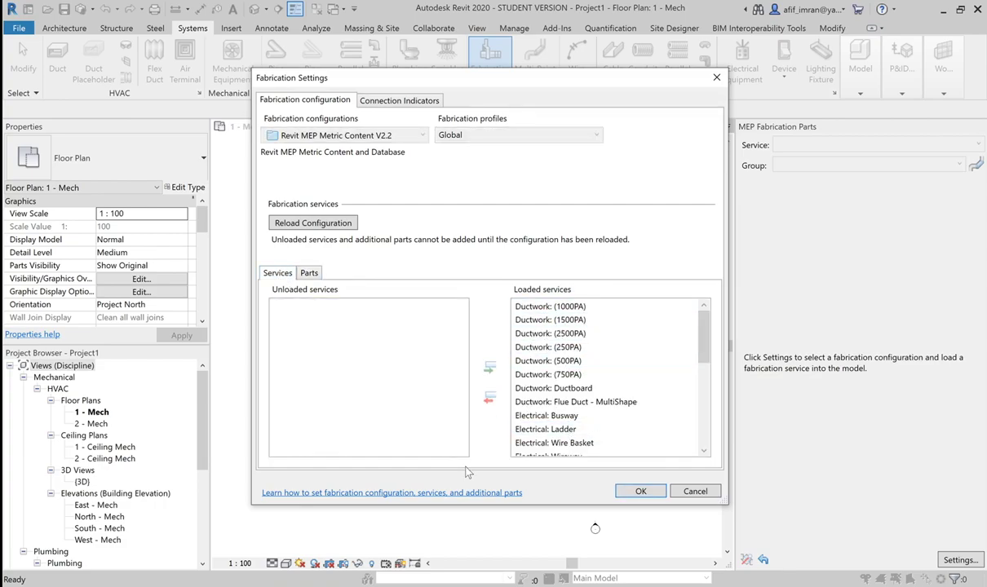
pyautogui.click(628, 491)
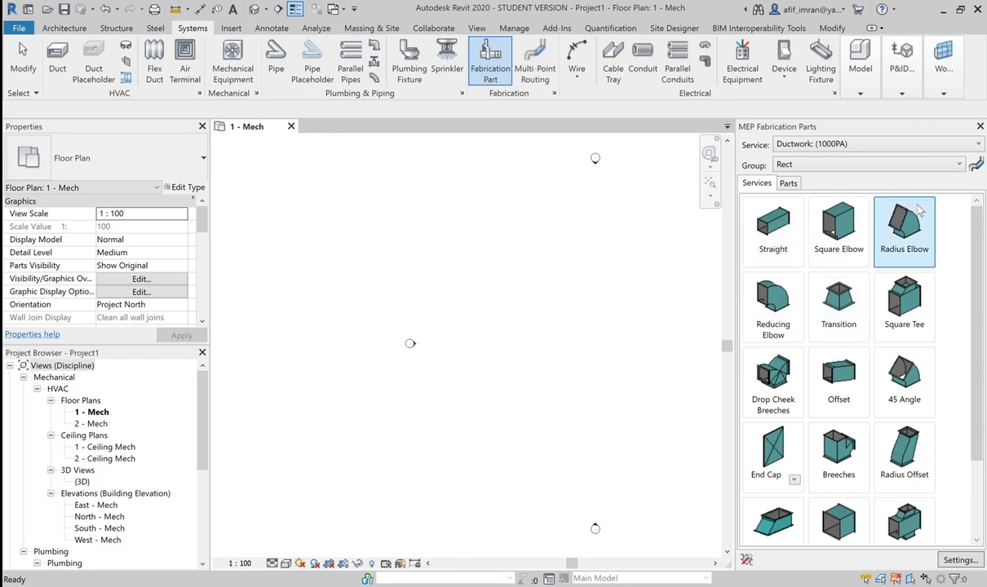
# Step: Scroll through the Ductwork: (1000PA) Rect parts and open the Service list
pyautogui.scroll(-3, 837, 297)
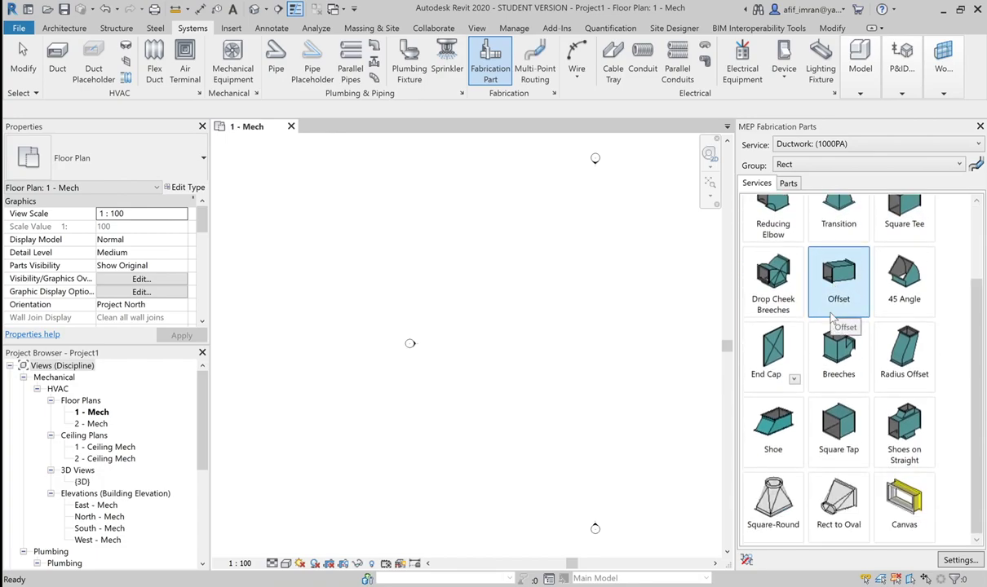
pyautogui.scroll(3, 830, 316)
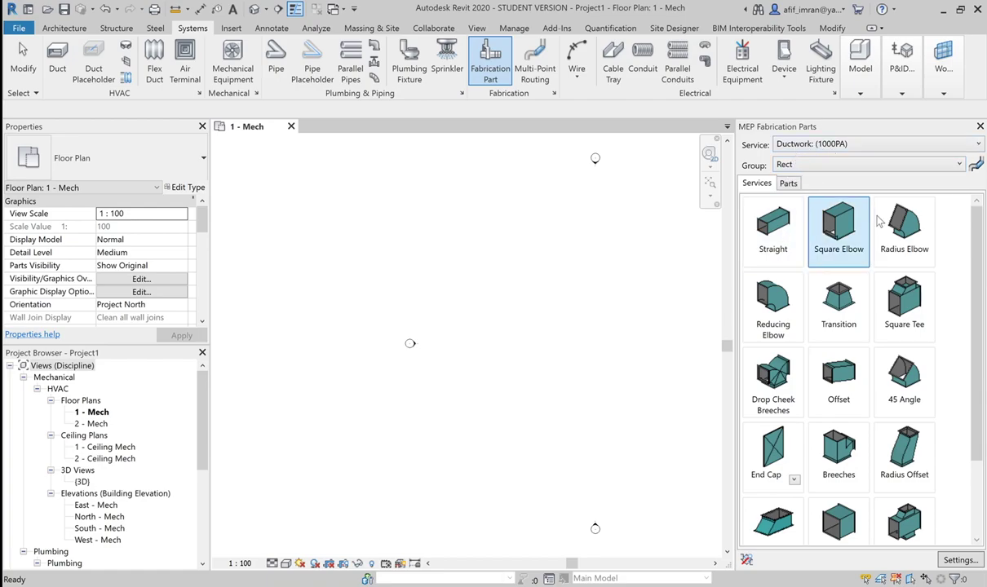
pyautogui.click(855, 147)
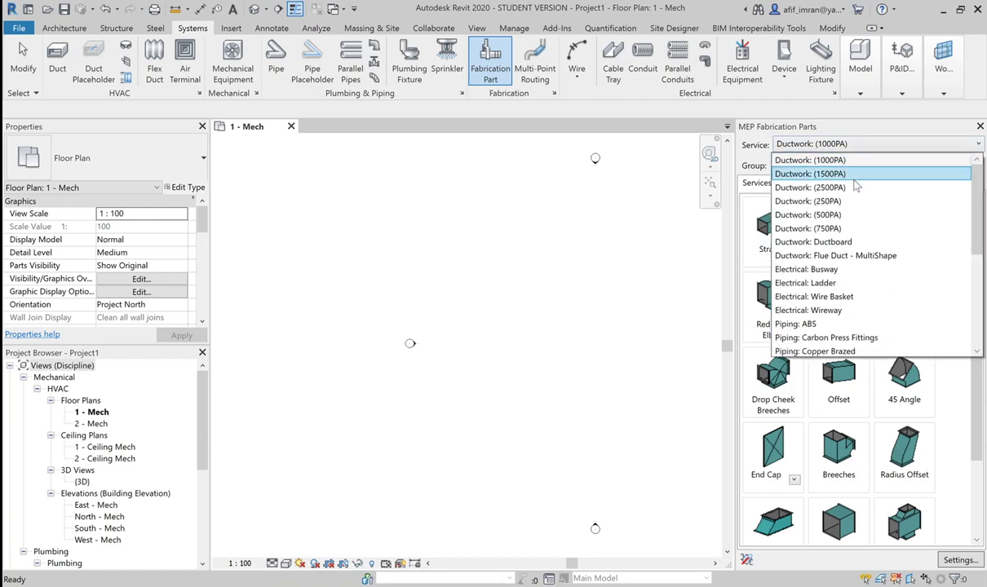
# Step: Show Electrical: Busway parts, check its Busway group, and reopen the Service list
pyautogui.click(840, 269)
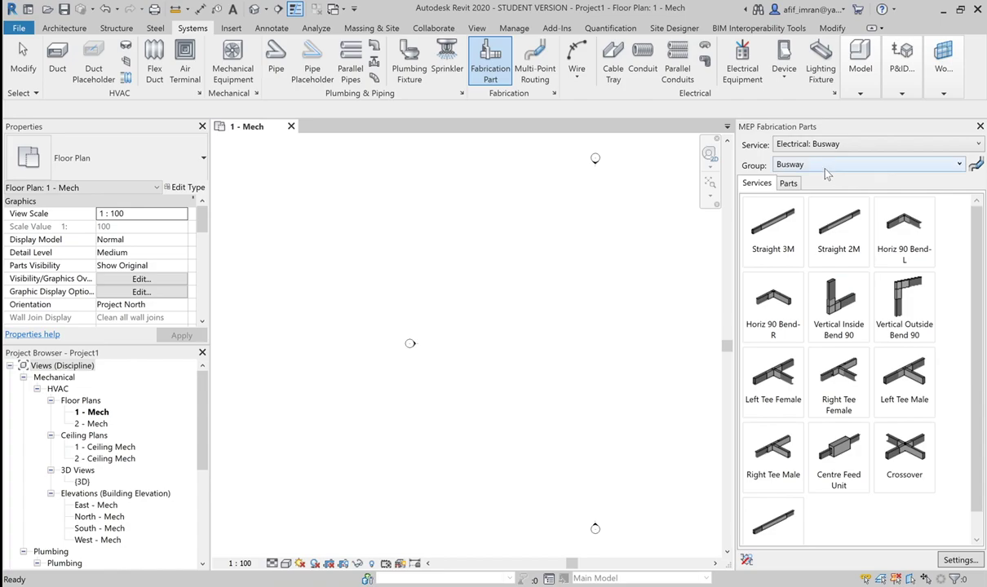
pyautogui.click(785, 165)
pyautogui.click(779, 165)
pyautogui.click(820, 145)
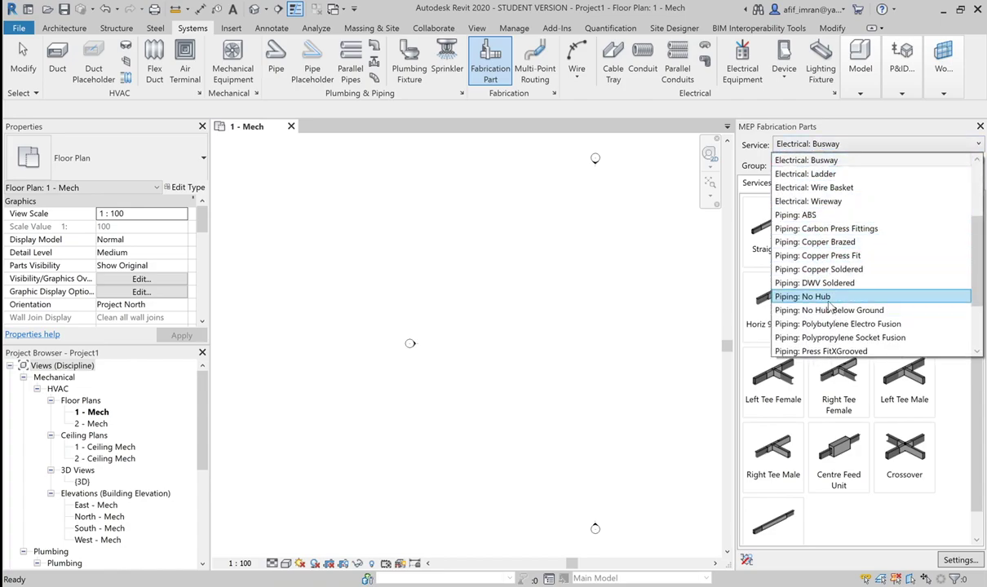
# Step: Show Piping: Copper Brazed parts, stepping through its Valves, Joints and Hangers groups
pyautogui.click(825, 242)
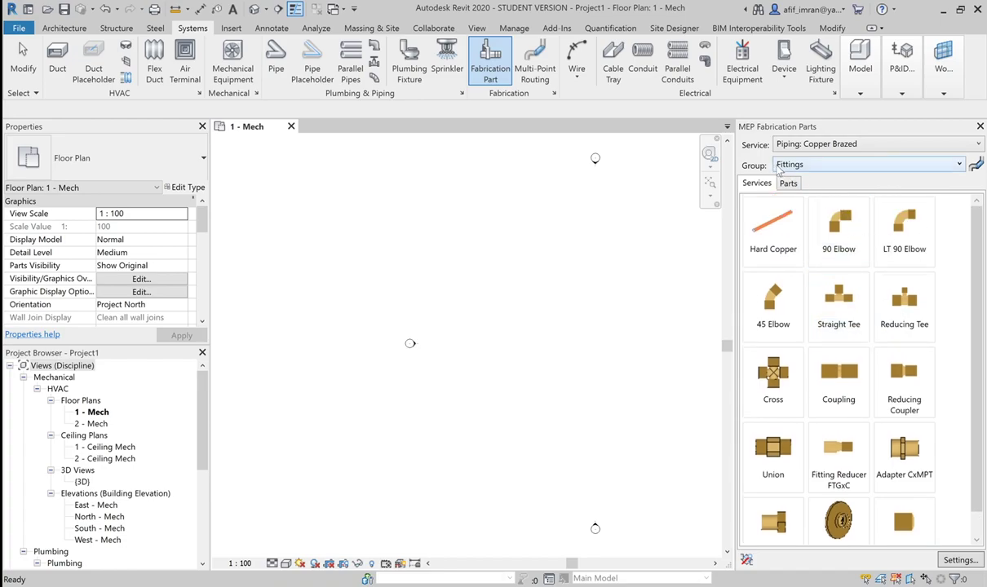
pyautogui.click(813, 166)
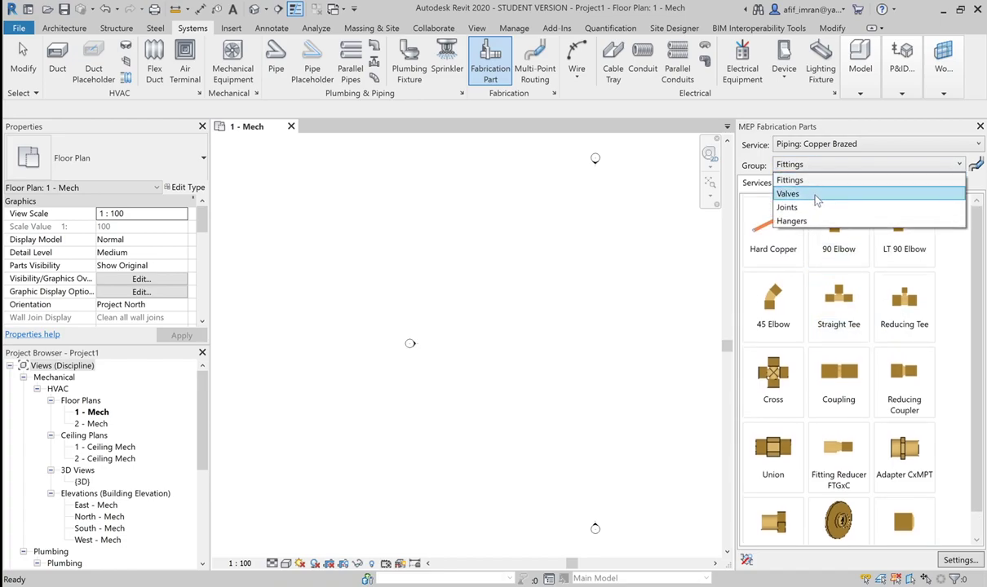
pyautogui.click(808, 192)
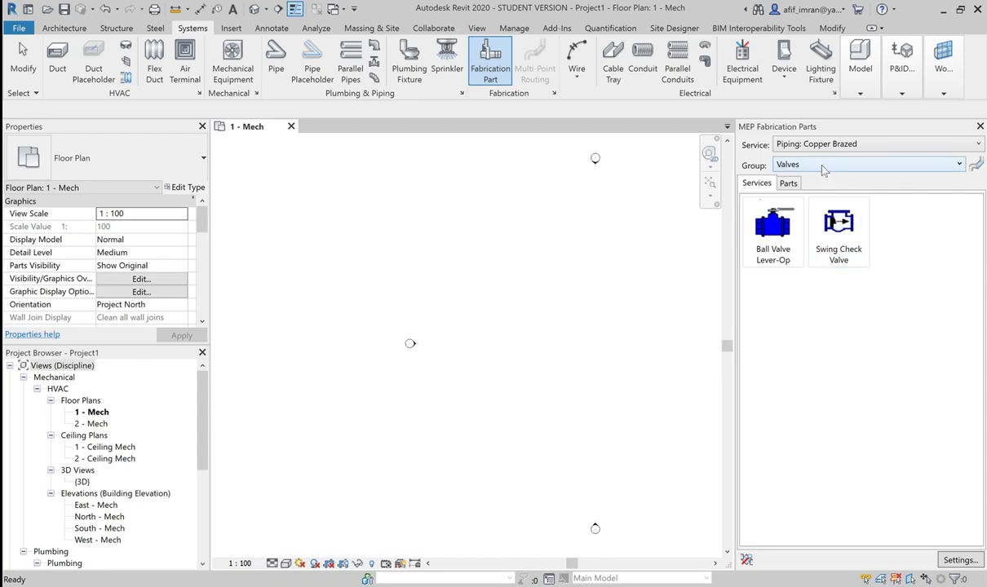
pyautogui.click(824, 166)
pyautogui.click(819, 209)
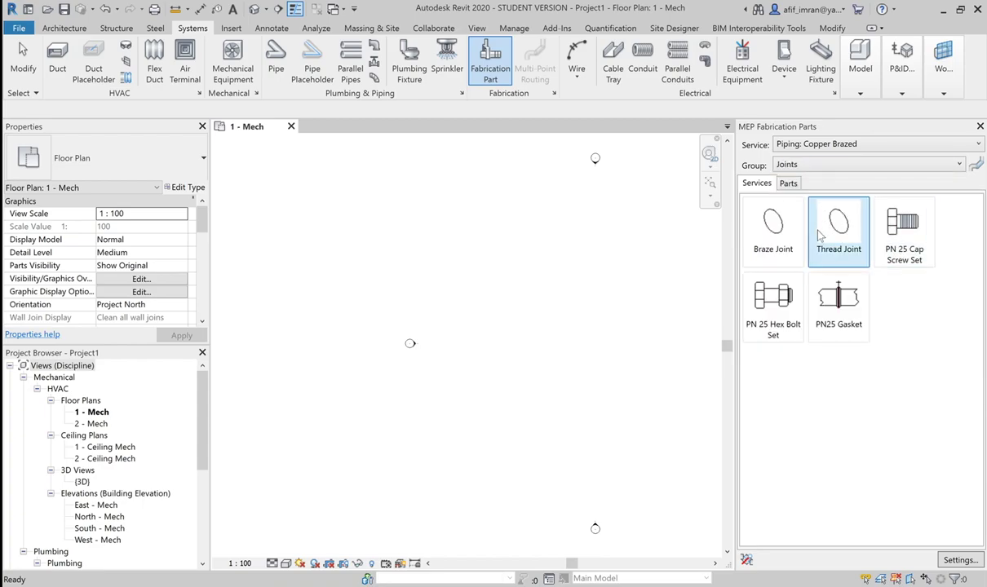
pyautogui.click(803, 164)
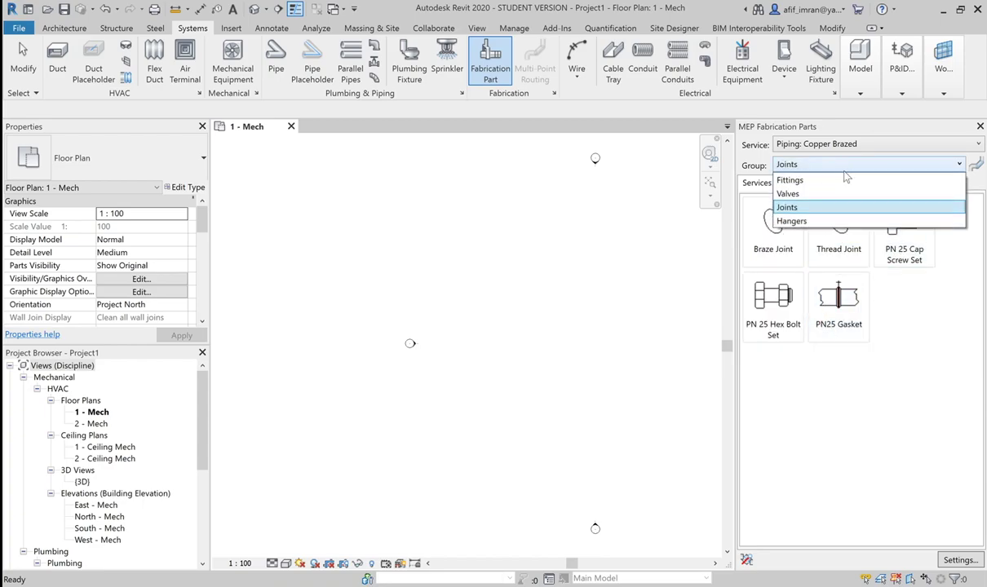
pyautogui.click(834, 222)
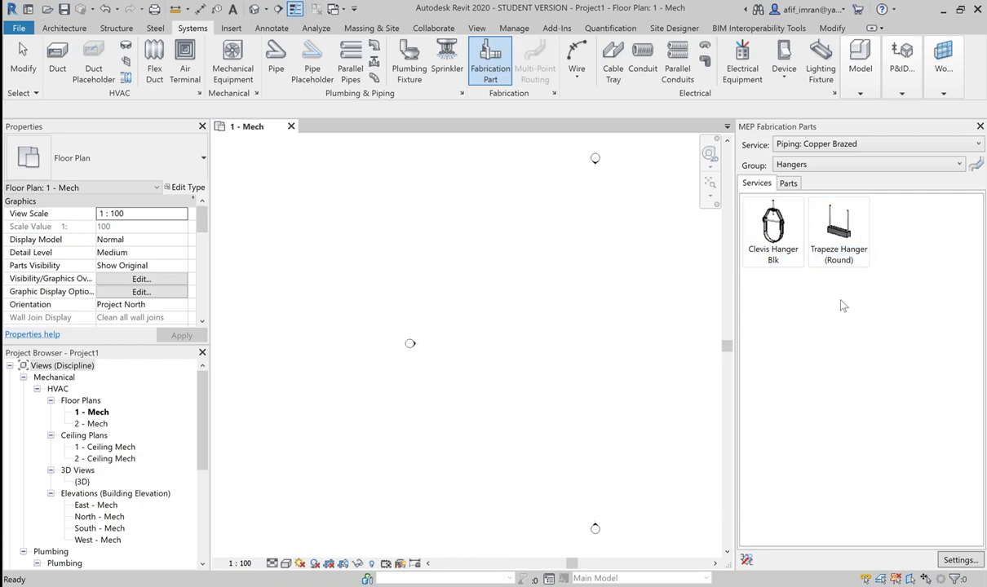